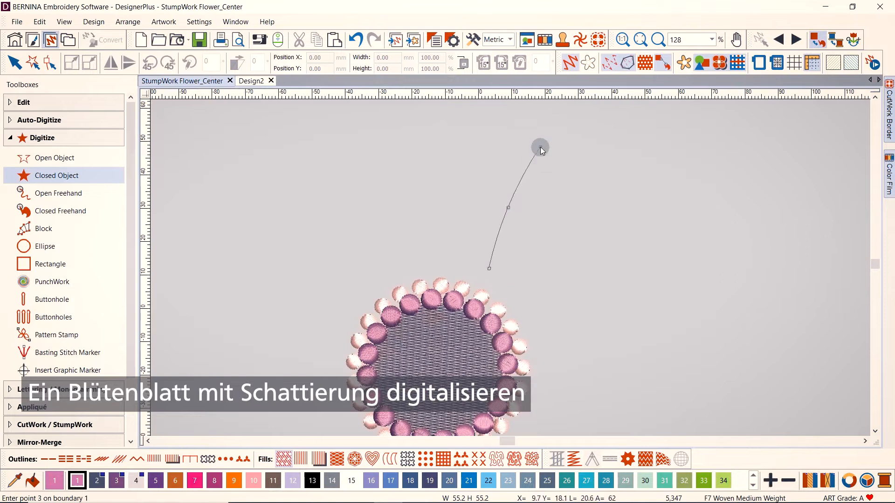
# Step: Complete a closed pink petal above the flower centre and align its stitch angle with the petal's length
pyautogui.click(510, 283)
pyautogui.press('Return')
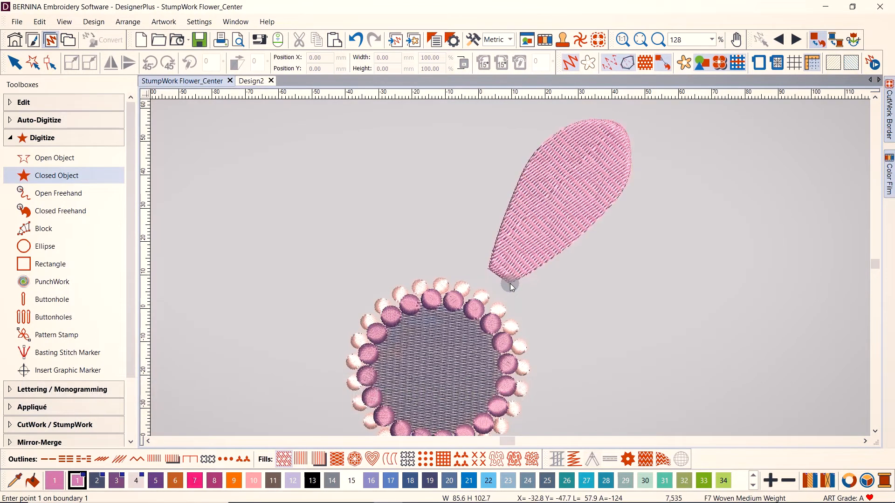
pyautogui.click(51, 62)
pyautogui.moveTo(489, 274); pyautogui.dragTo(648, 242)
pyautogui.moveTo(540, 147); pyautogui.dragTo(548, 148)
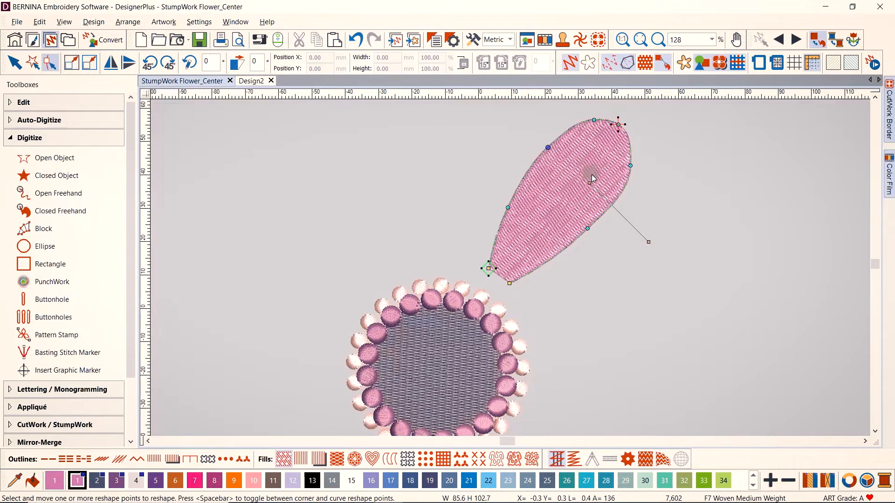
# Step: Digitize a closed shading shape in colour 3 over the petal's base, following its outline
pyautogui.click(80, 176)
pyautogui.click(491, 268)
pyautogui.click(501, 225)
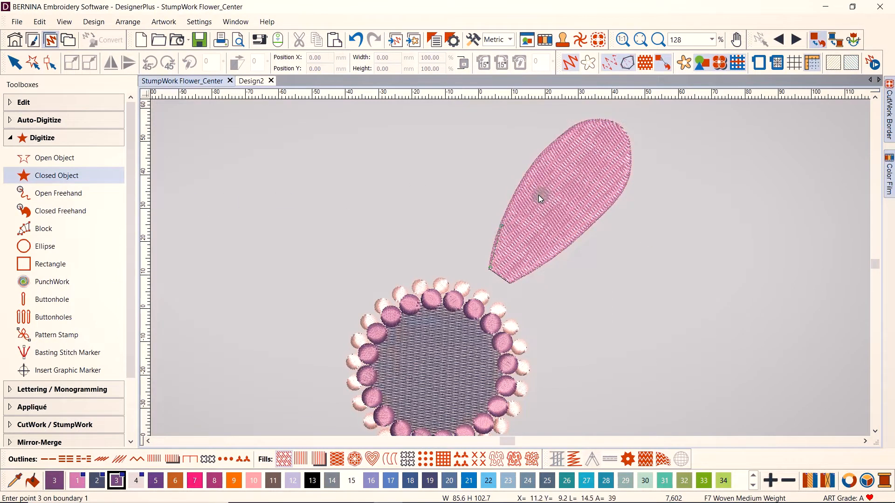
pyautogui.click(513, 281)
pyautogui.press('Return')
# Step: Set the shading shape's step fill to 1.00 mm stitch spacing and 9 mm stitch length
pyautogui.click(14, 68)
pyautogui.doubleClick(538, 223)
pyautogui.doubleClick(346, 182)
pyautogui.write('1')
pyautogui.press('Tab')
pyautogui.write('9')
pyautogui.moveTo(509, 102); pyautogui.dragTo(353, 89)
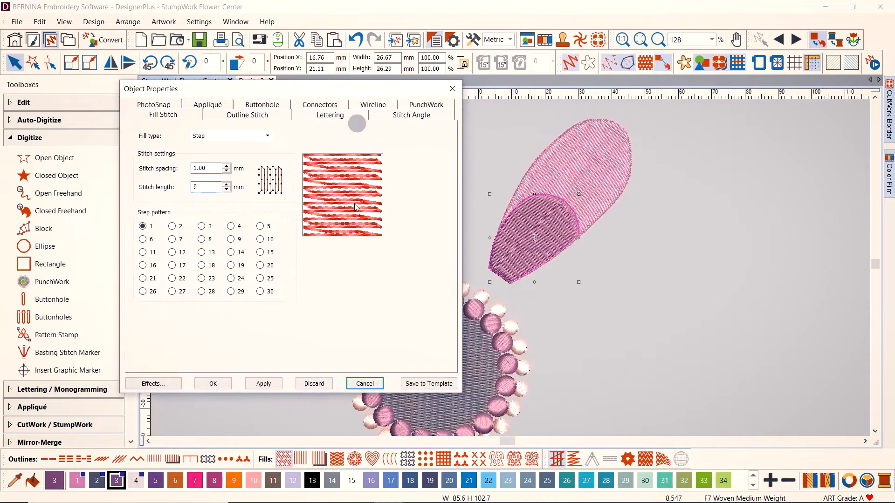
pyautogui.click(275, 384)
# Step: Turn off Underlay 1 in the effects of the shading shape and apply the change
pyautogui.click(170, 383)
pyautogui.click(334, 172)
pyautogui.moveTo(399, 256); pyautogui.dragTo(449, 264)
pyautogui.moveTo(433, 124); pyautogui.dragTo(255, 134)
pyautogui.click(252, 382)
# Step: Give the shading shape a textured edge and align its stitch angle with the petal's length
pyautogui.click(556, 459)
pyautogui.press('h')
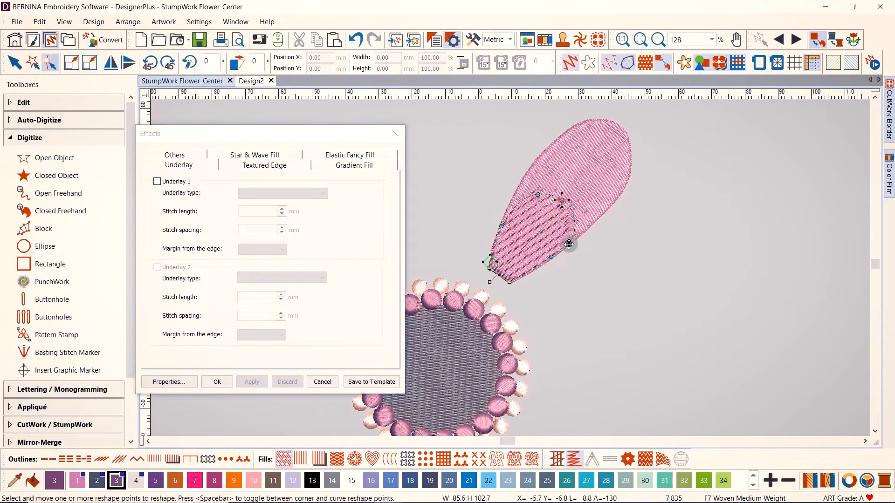
pyautogui.click(217, 382)
pyautogui.press('Escape')
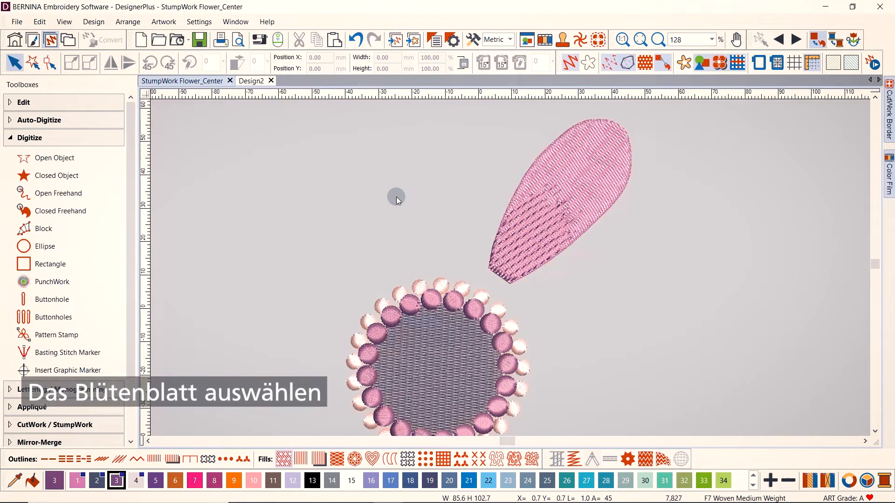
# Step: Select the petal with its shading, switch off the artistic view and keep the Color Film docked open
pyautogui.click(544, 205)
pyautogui.click(569, 63)
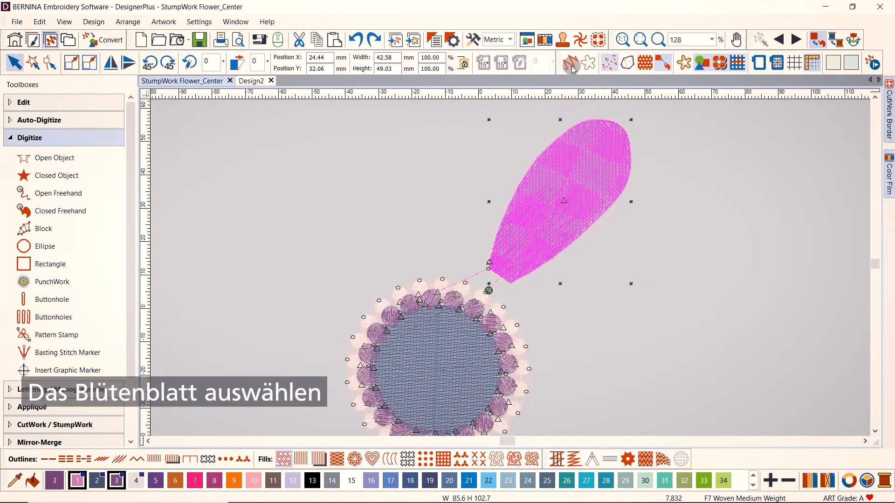
pyautogui.moveTo(892, 175)
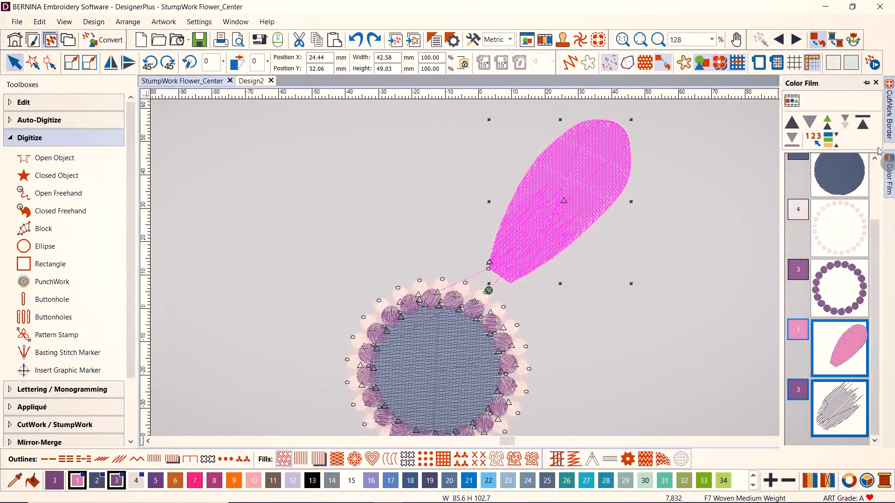
pyautogui.click(867, 84)
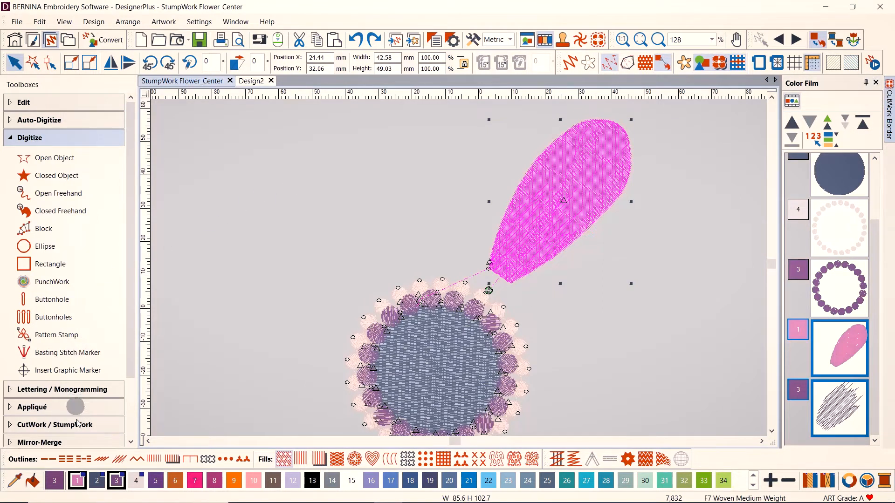
# Step: Add a CutWork border of type Piece with a 0.5 mm offset around the petal
pyautogui.click(77, 423)
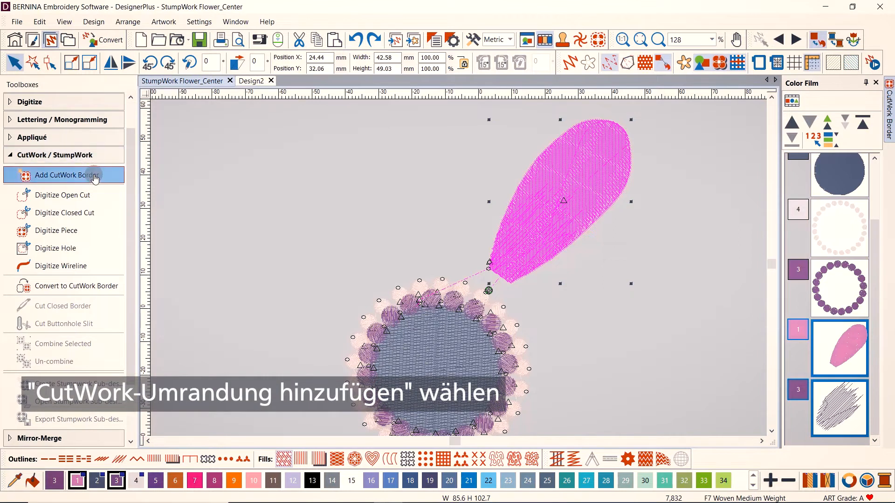
pyautogui.click(95, 179)
pyautogui.moveTo(403, 157); pyautogui.dragTo(277, 120)
pyautogui.click(373, 157)
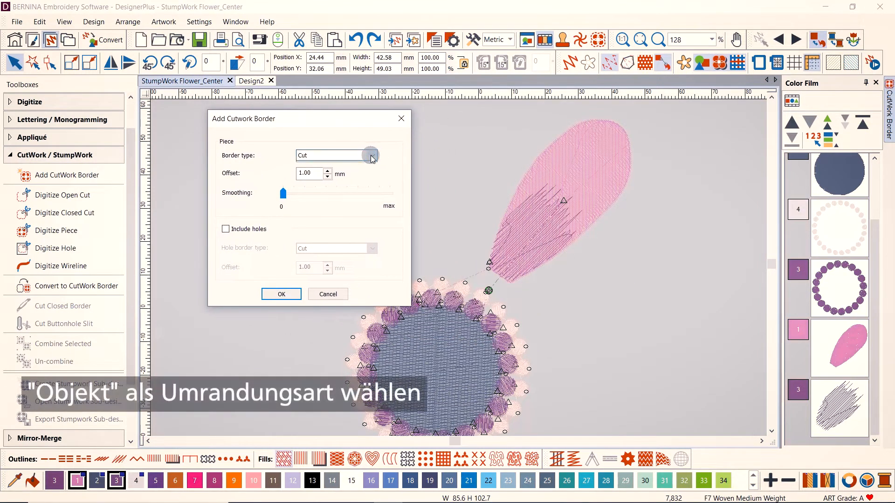
pyautogui.click(368, 172)
pyautogui.doubleClick(302, 174)
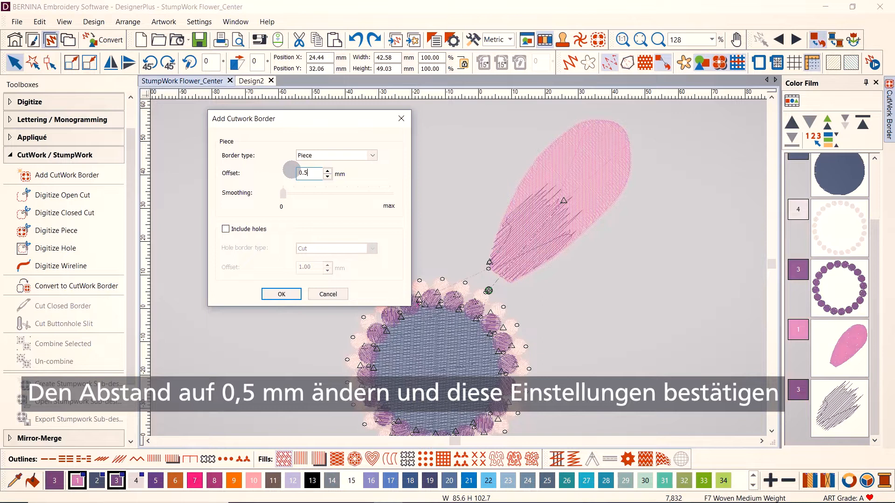
pyautogui.click(290, 294)
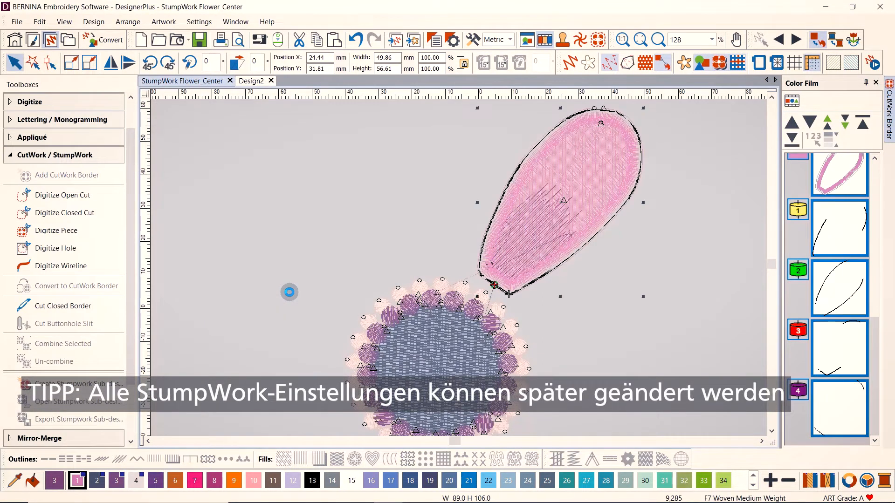
# Step: Create a StumpWork sub-design from the petal, its shading and the CutWork border, and open it for editing
pyautogui.press('alt')
pyautogui.click(875, 159)
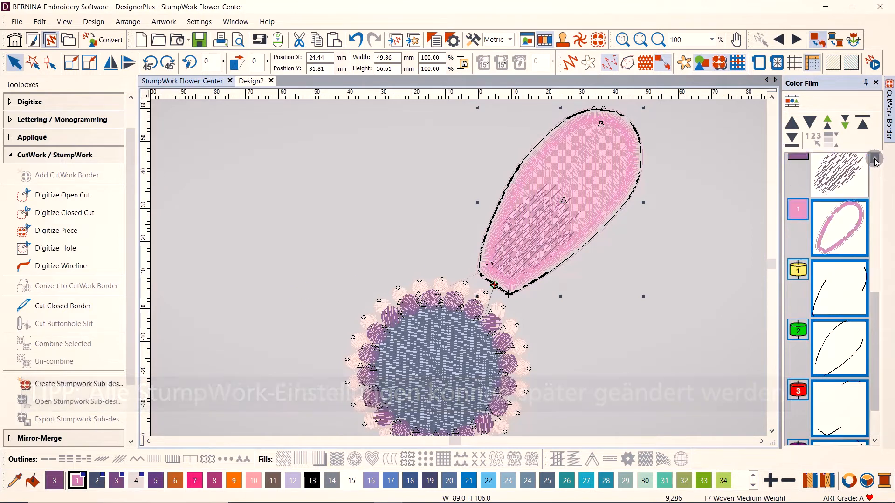
pyautogui.keyDown('shift'); pyautogui.click(841, 195); pyautogui.keyUp('shift')
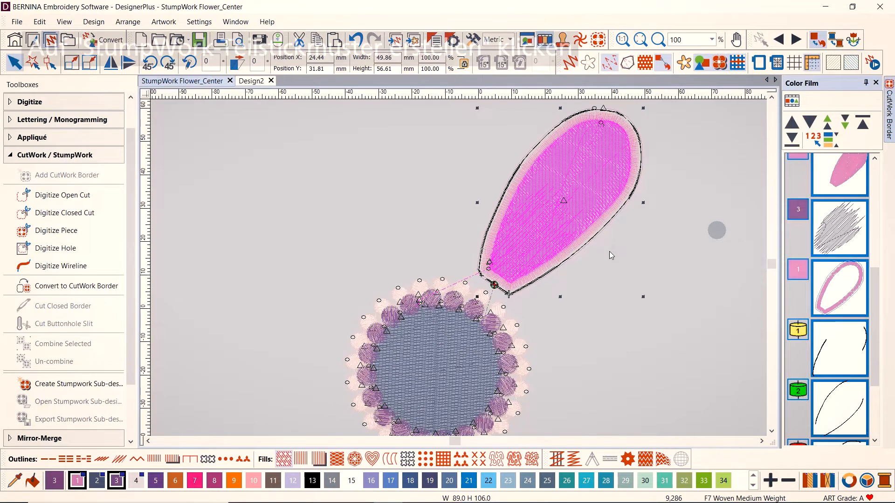
pyautogui.click(104, 385)
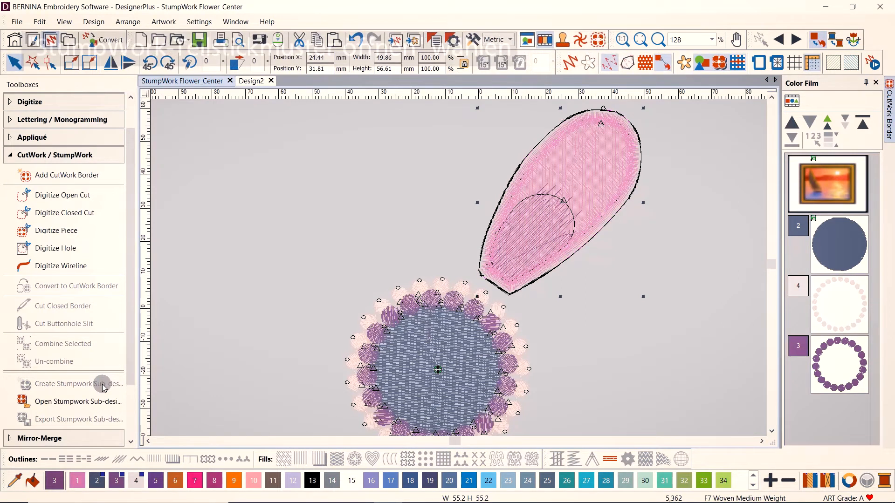
pyautogui.click(90, 402)
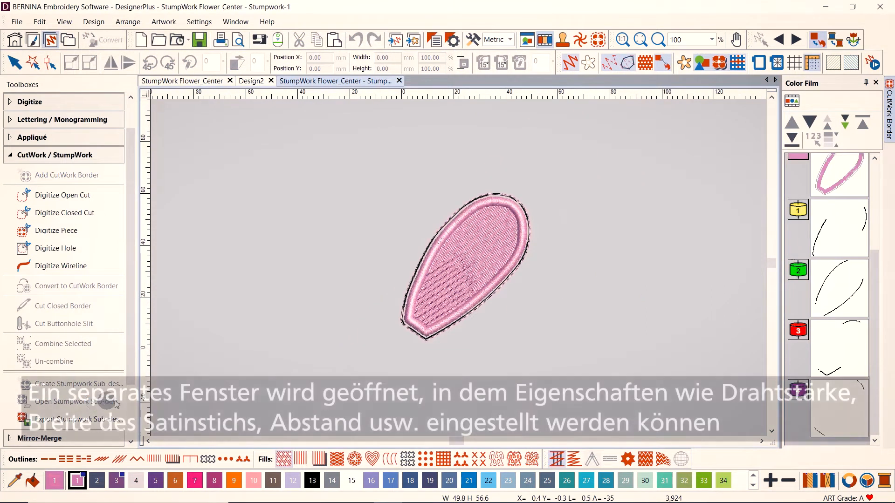
# Step: Change the embroidery type of the petal's CutWork border to Wireline
pyautogui.click(407, 313)
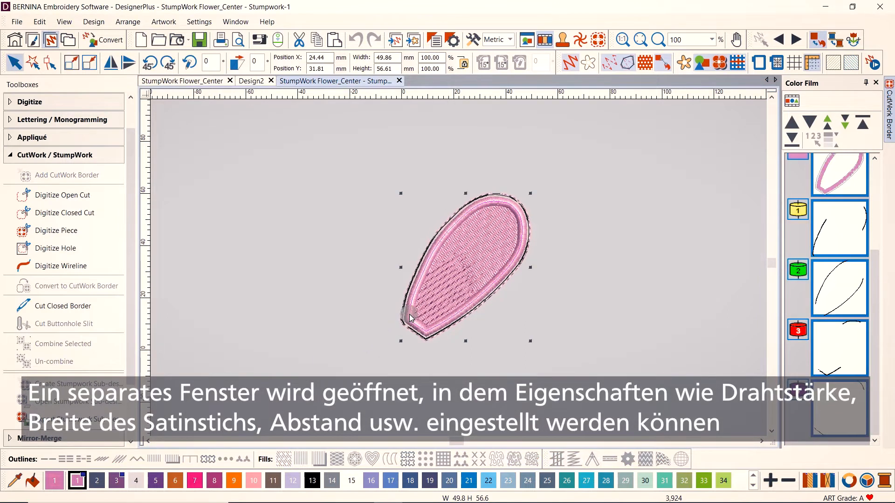
pyautogui.moveTo(890, 129)
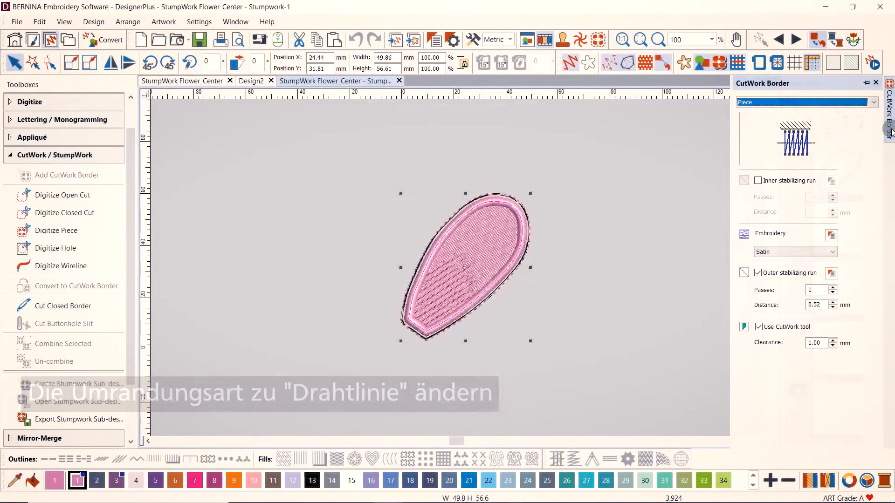
pyautogui.click(811, 251)
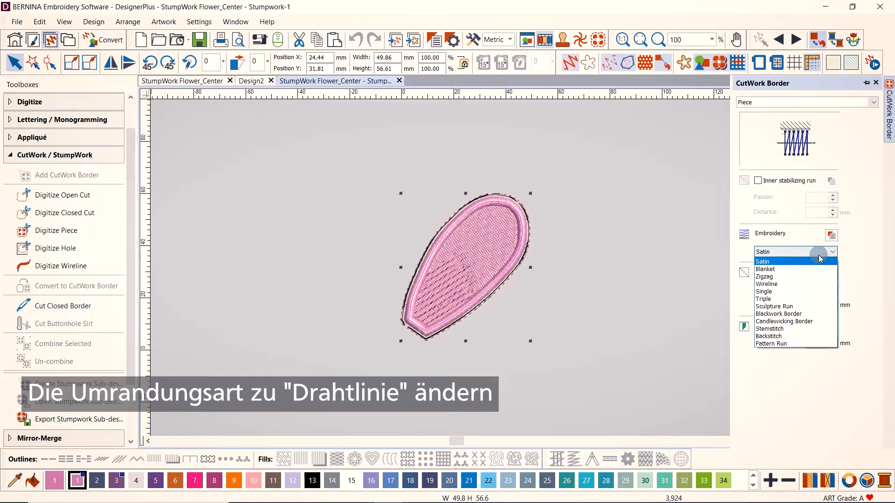
pyautogui.click(813, 285)
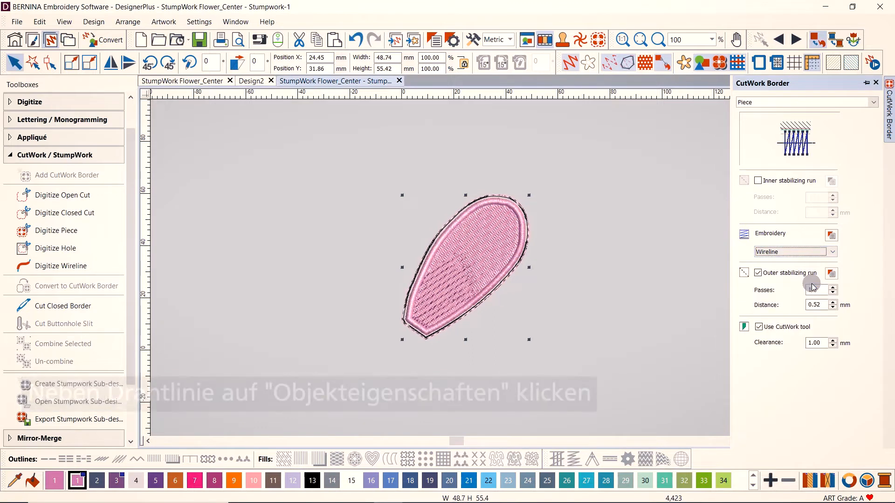
# Step: Set the wireline's wire gauge to 24 and its cover stitch width to 2.20 mm
pyautogui.click(831, 235)
pyautogui.moveTo(443, 107); pyautogui.dragTo(702, 117)
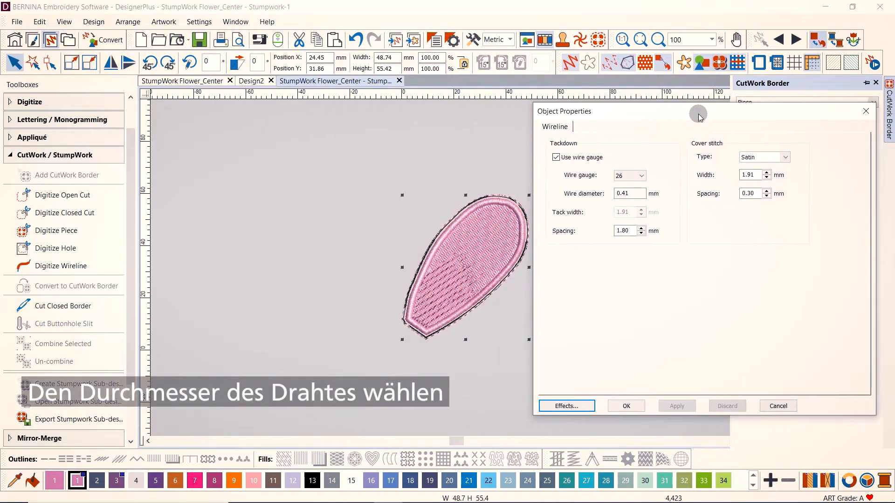
pyautogui.click(645, 175)
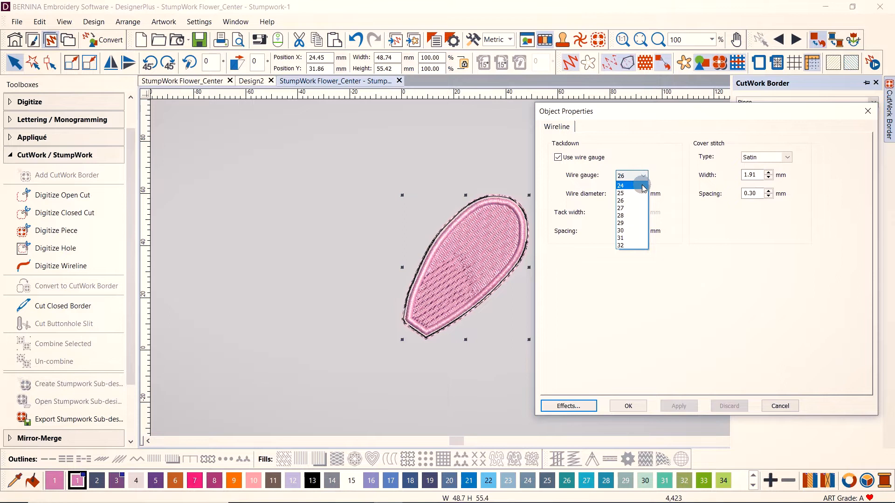
pyautogui.click(644, 186)
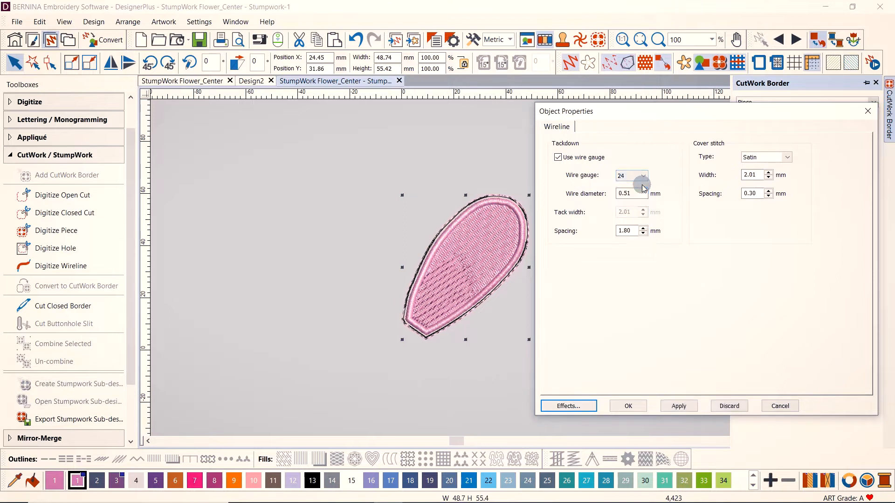
pyautogui.doubleClick(749, 175)
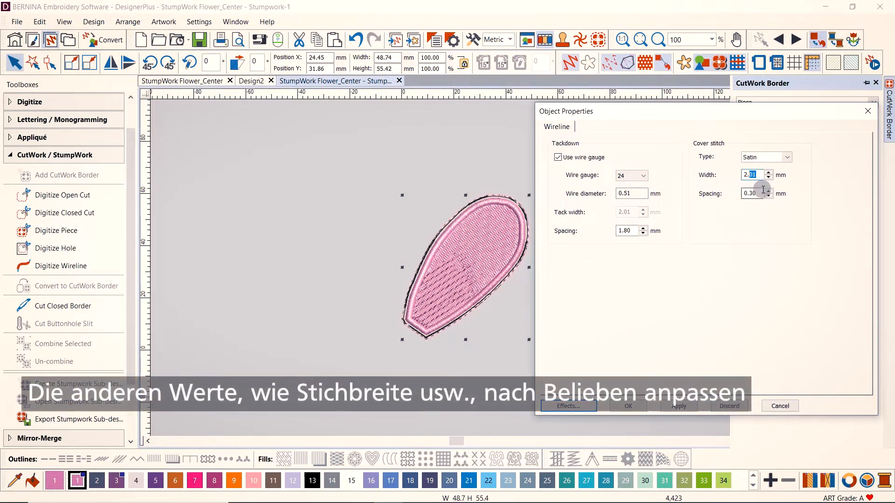
pyautogui.write('20')
pyautogui.click(682, 406)
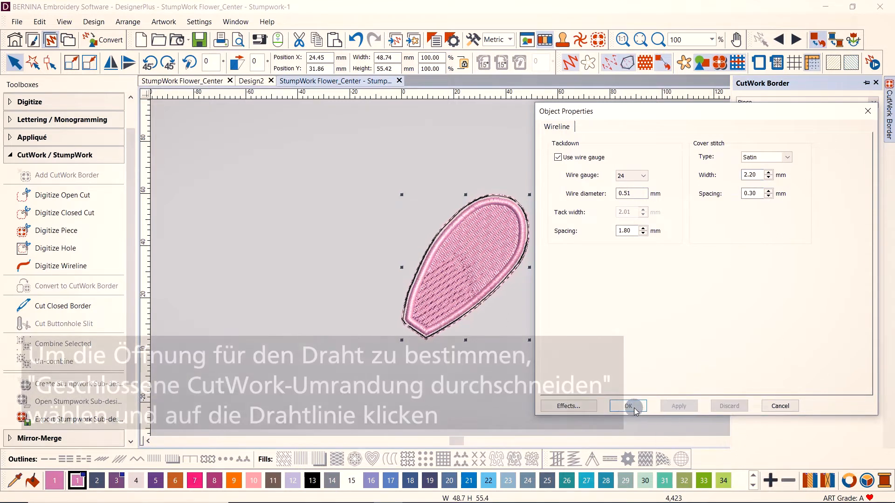
pyautogui.click(645, 407)
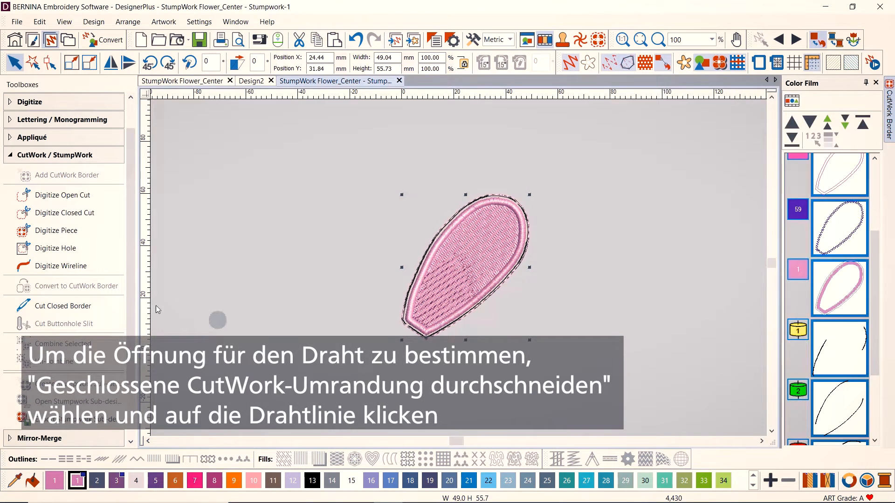
# Step: Cut a wire opening into the closed border at the petal's base and review the border's CutWork tool option
pyautogui.click(93, 306)
pyautogui.click(410, 326)
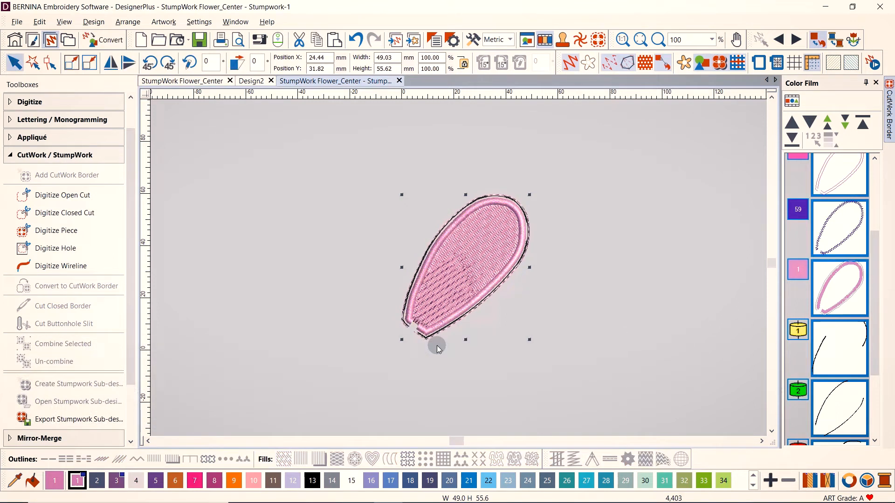
pyautogui.click(891, 112)
pyautogui.click(759, 326)
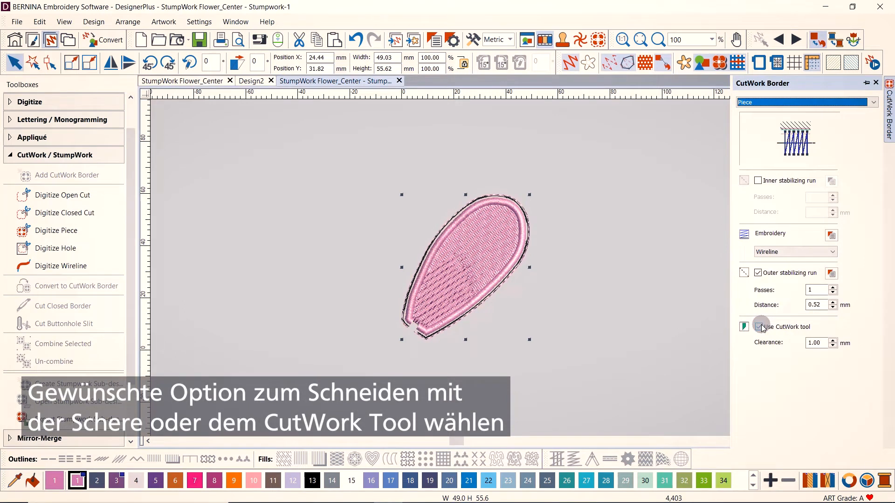
# Step: Close the StumpWork sub-design and save its changes
pyautogui.click(377, 83)
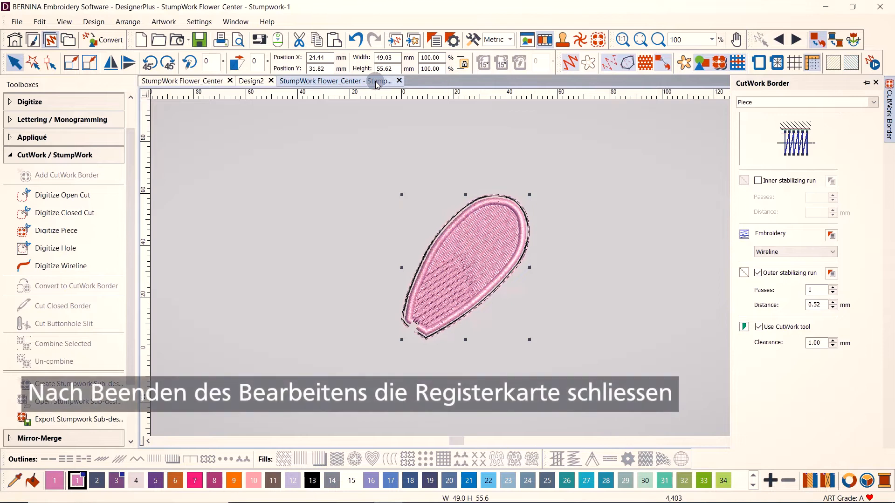
pyautogui.click(399, 81)
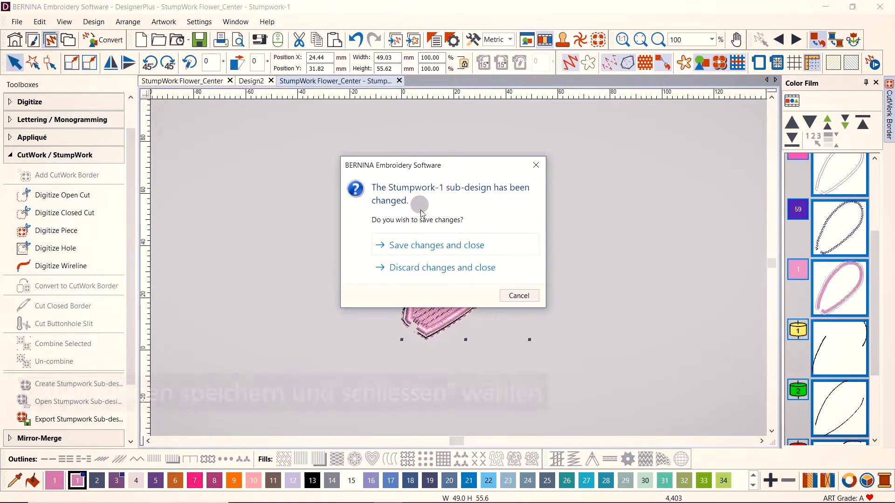
pyautogui.click(423, 246)
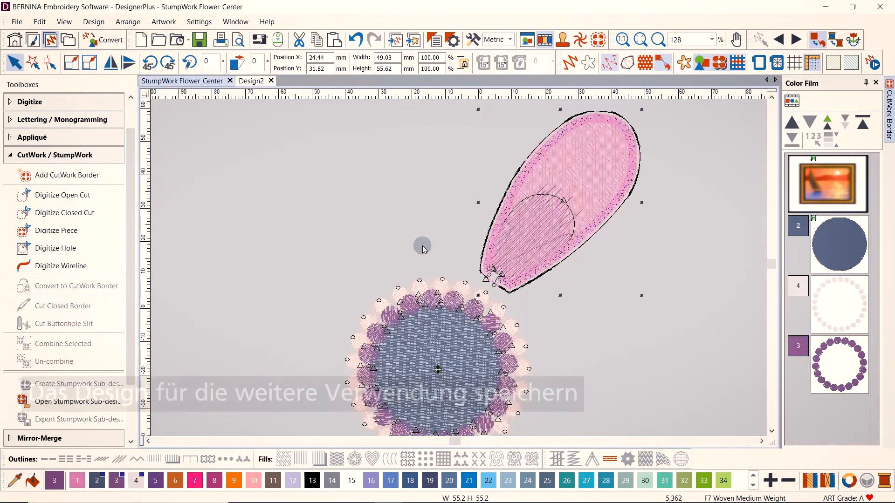
pyautogui.click(422, 247)
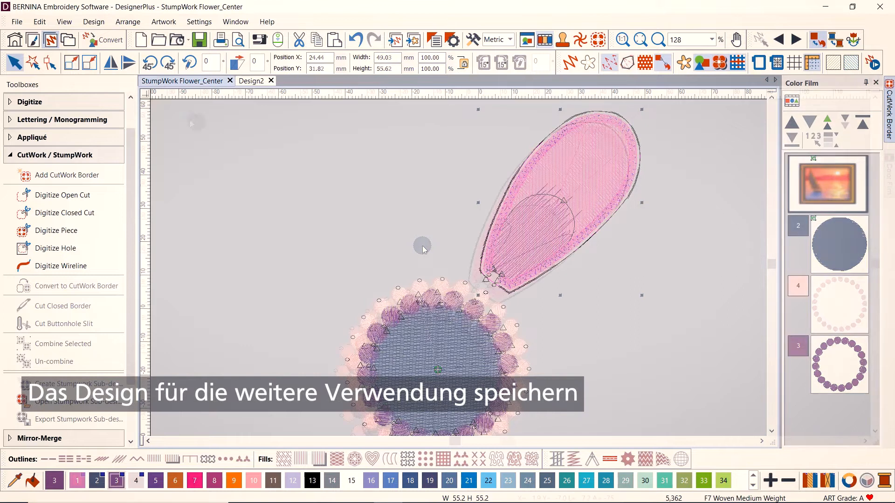
# Step: Save the complete flower design as StumpWork Flower_Center in the My Designs folder, using the BERNINA All-in-One V9 (*.ART90) format
pyautogui.click(18, 22)
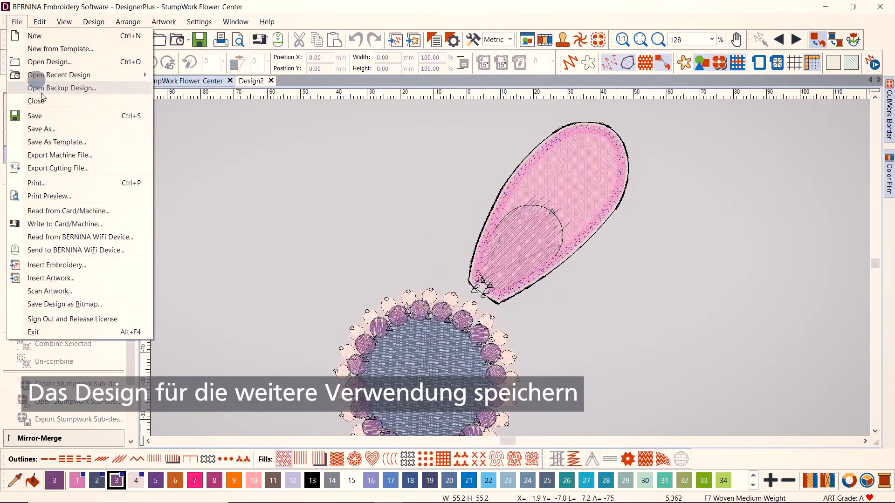
pyautogui.click(41, 129)
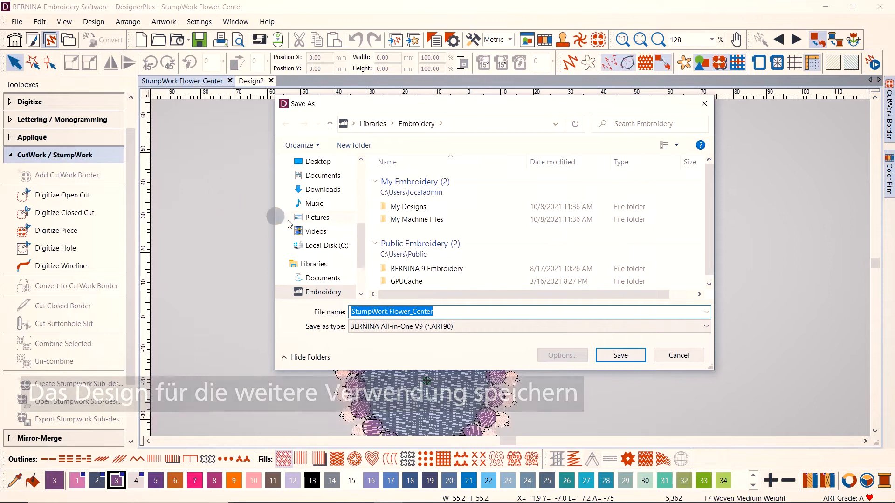
pyautogui.doubleClick(422, 209)
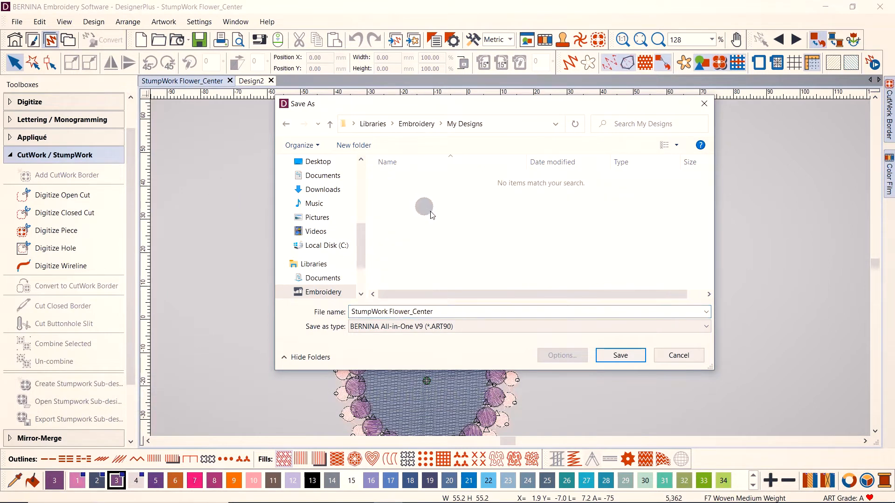
pyautogui.click(604, 357)
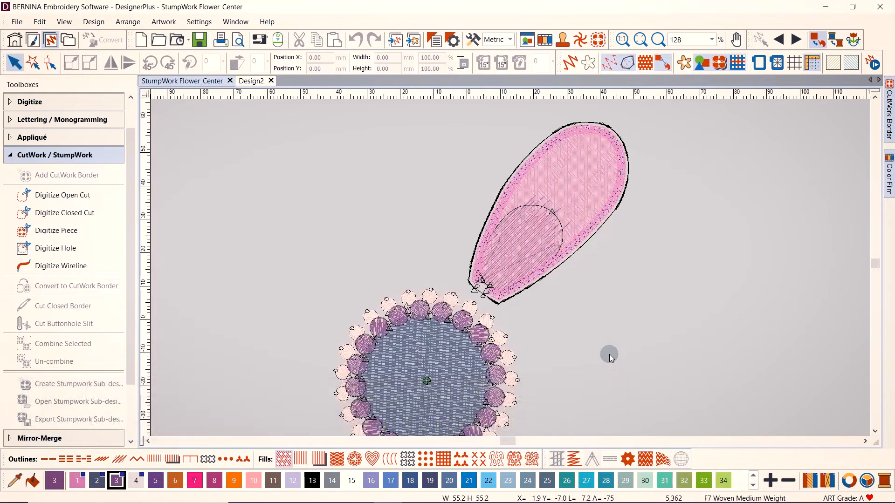
# Step: Open the petal's StumpWork sub-design and export it as a BERNINA EXP machine file named StumpWork Flower_Petal - Stumpwork-1
pyautogui.click(533, 252)
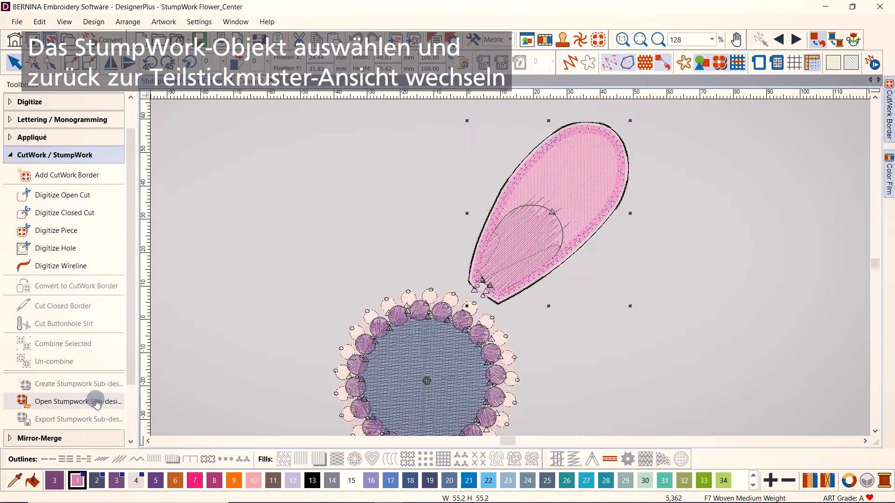
pyautogui.click(97, 400)
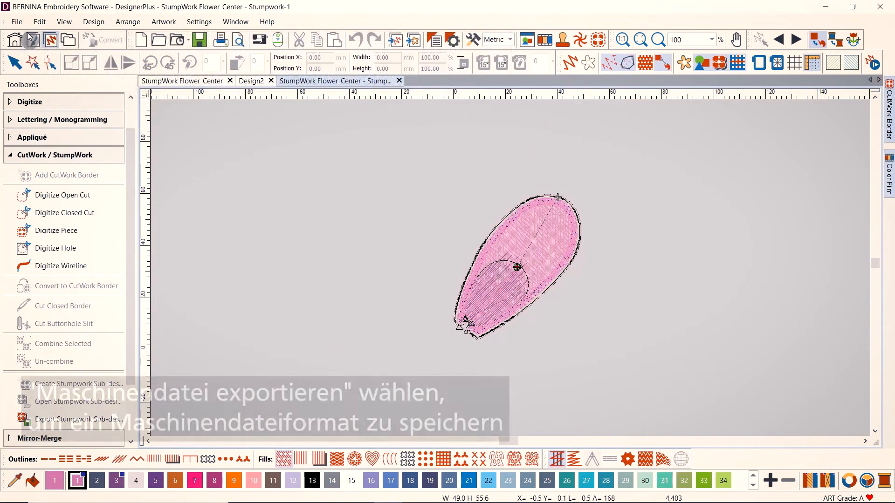
pyautogui.click(17, 22)
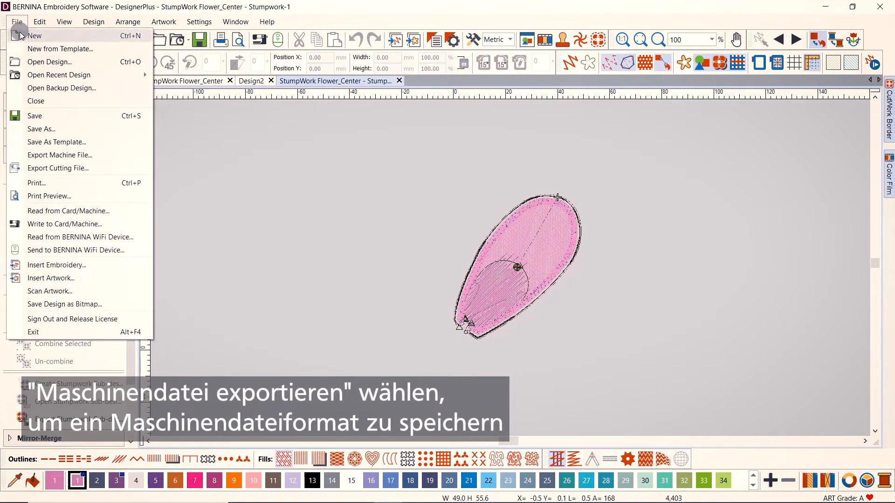
pyautogui.click(68, 155)
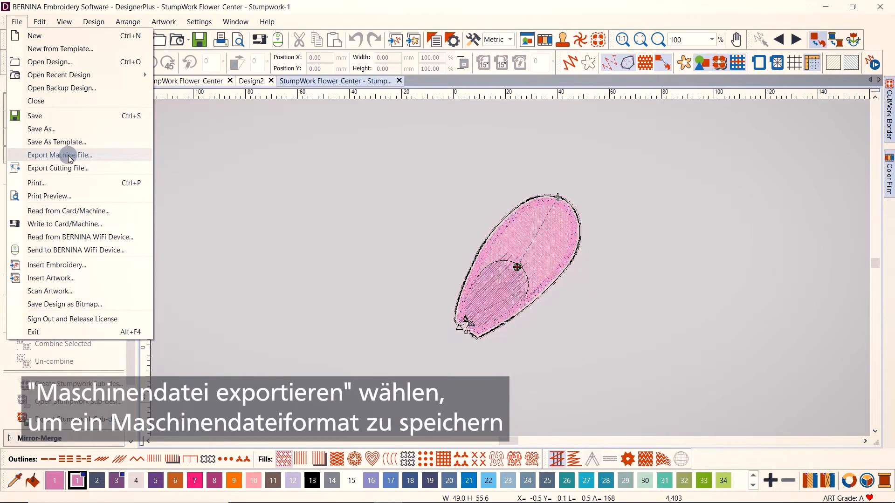
pyautogui.moveTo(143, 232); pyautogui.dragTo(160, 230)
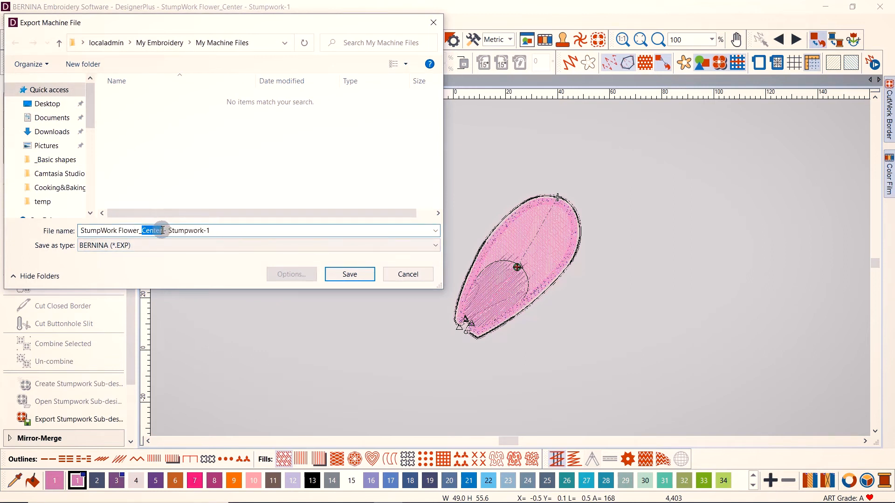
pyautogui.write('Petal')
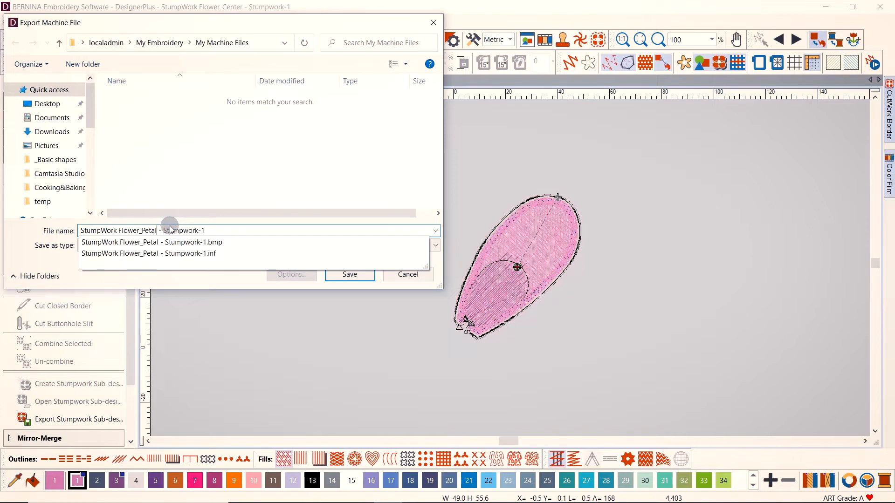
pyautogui.click(349, 275)
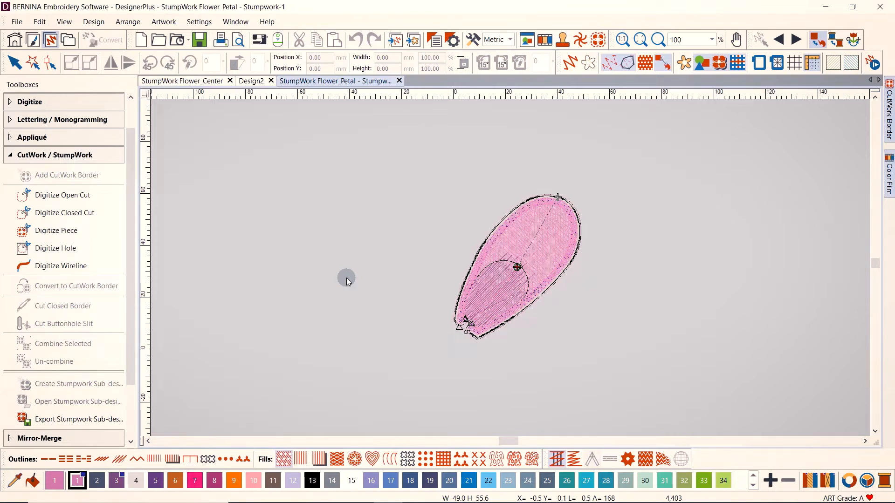
# Step: Close the petal sub-design and export the base design as the BERNINA EXP machine file StumpWork Flower_Center
pyautogui.click(399, 81)
pyautogui.click(382, 129)
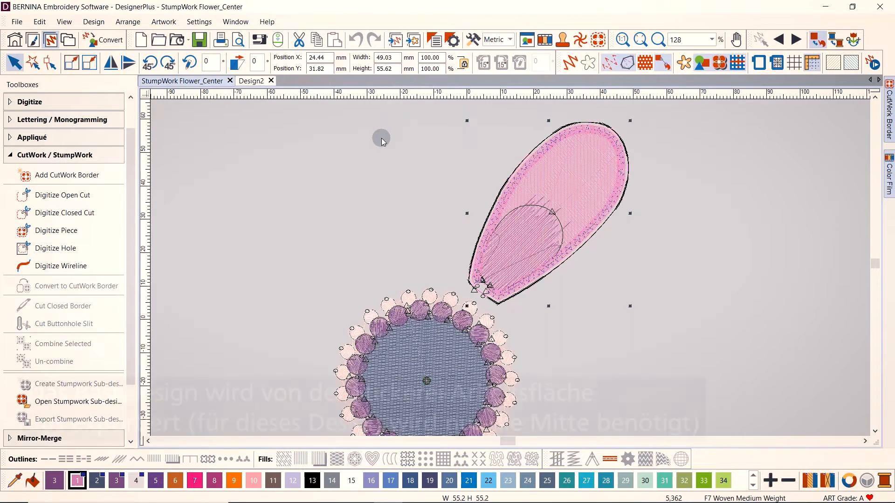
pyautogui.click(17, 22)
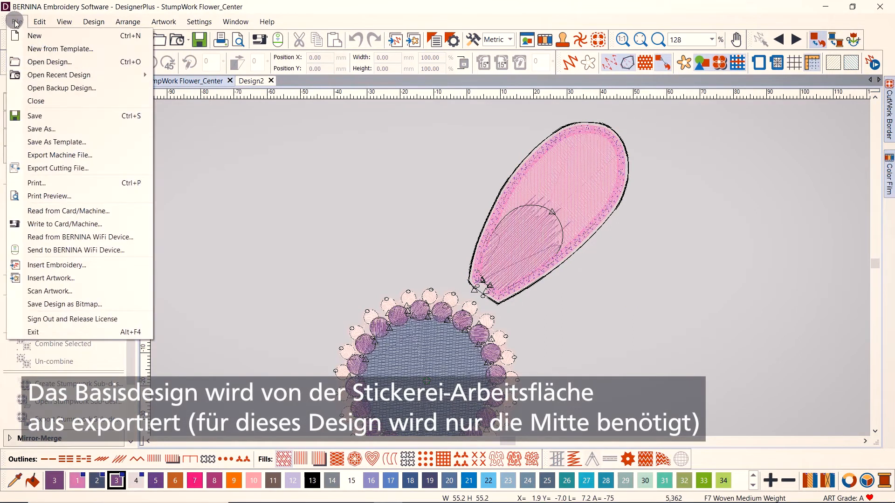
pyautogui.click(70, 157)
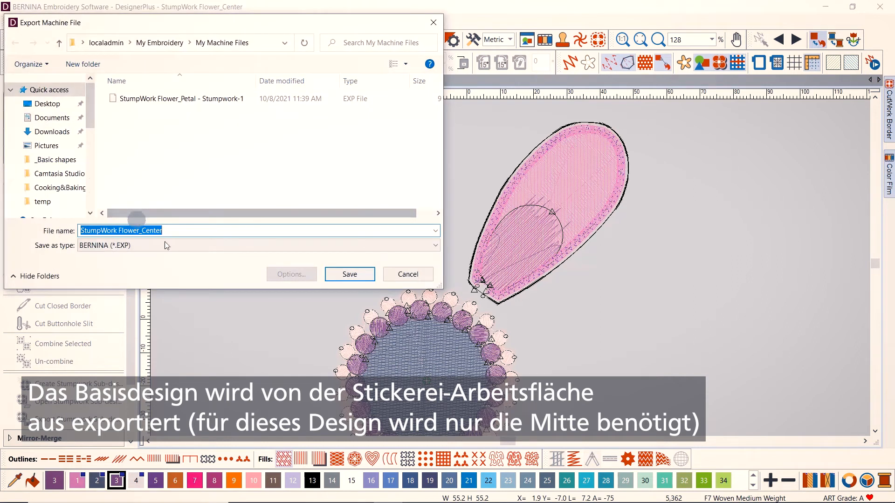
pyautogui.click(350, 275)
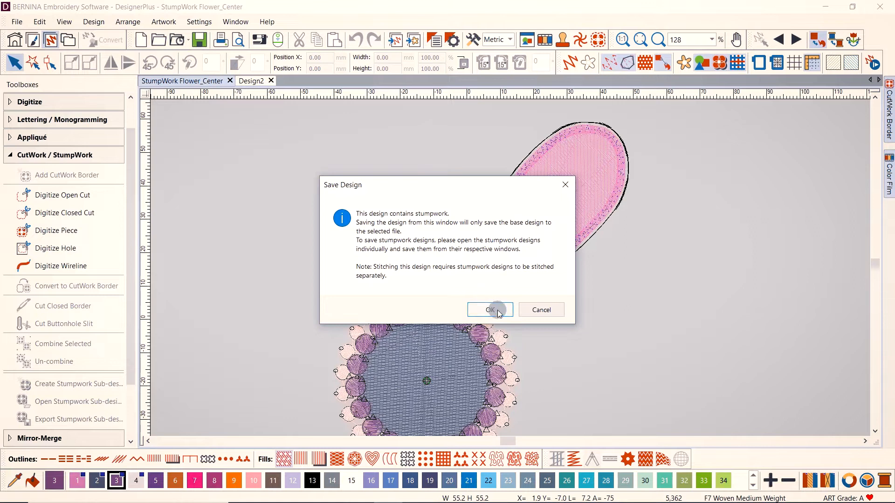
pyautogui.click(497, 310)
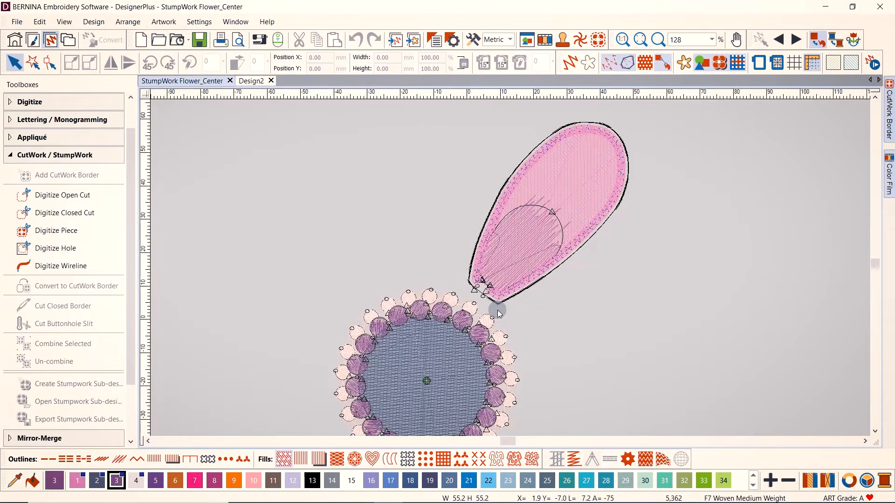
# Step: Check the saved ART design in the My Designs folder and the exported EXP files in My Machine Files
pyautogui.click(161, 43)
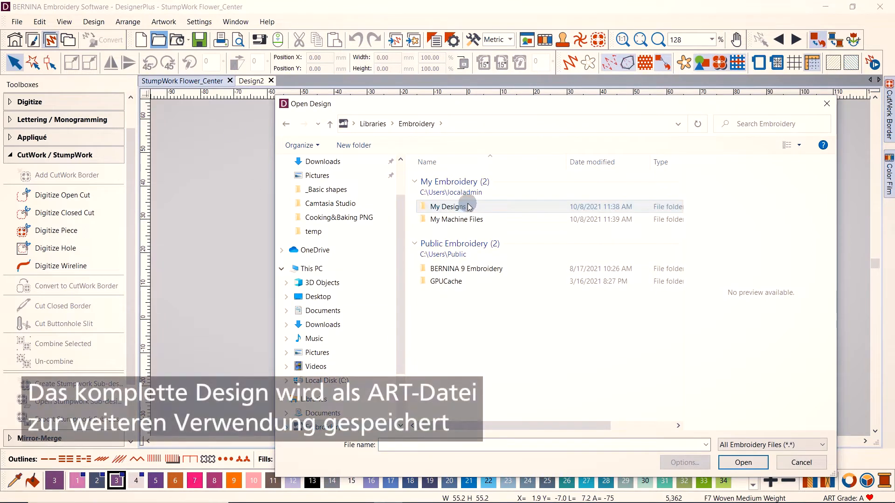
pyautogui.click(477, 179)
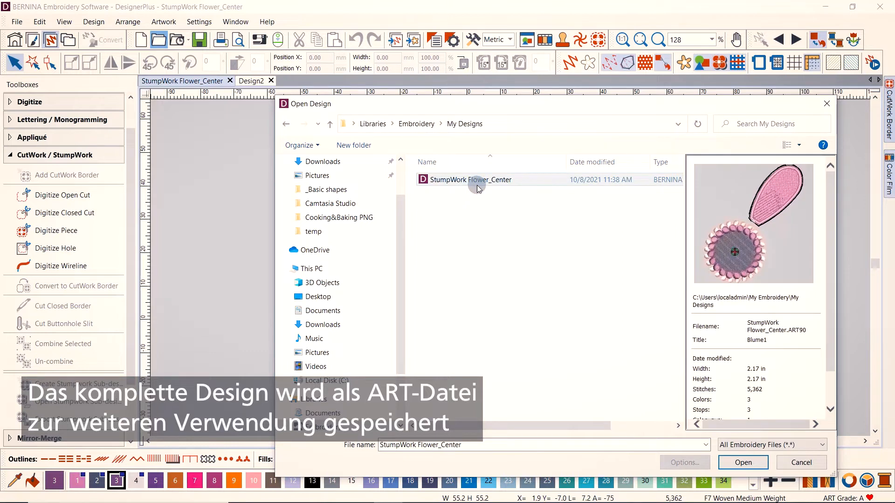
pyautogui.click(421, 124)
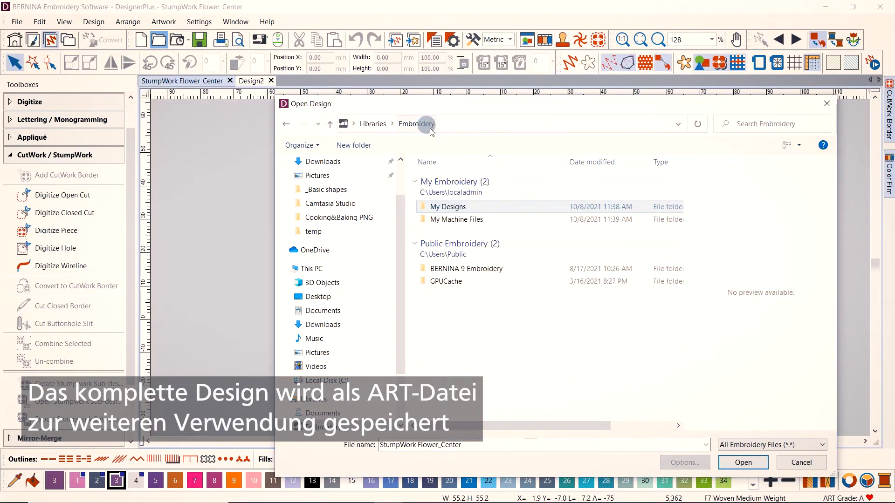
pyautogui.doubleClick(460, 220)
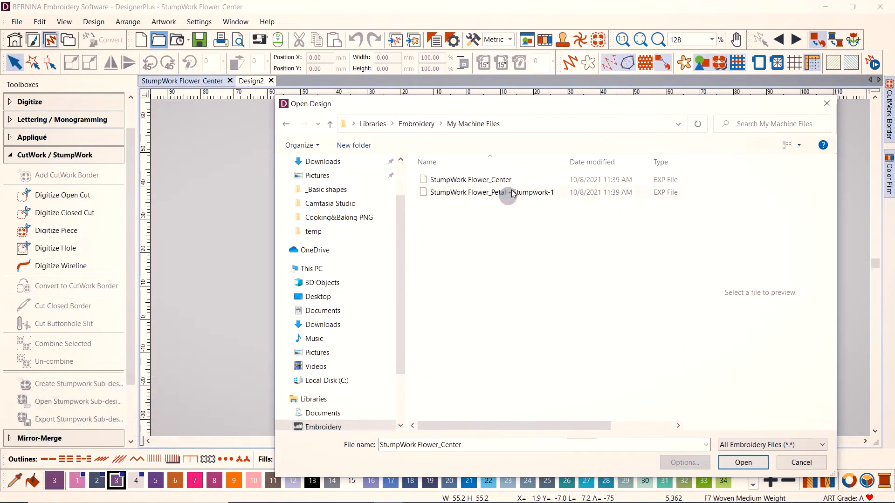